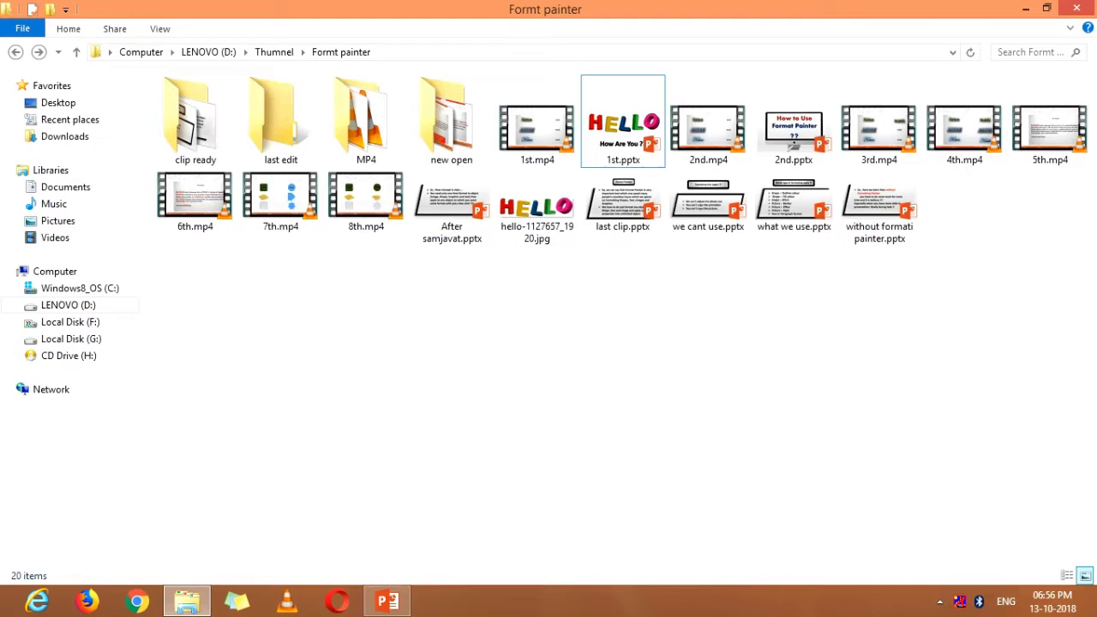
# Bring the PowerPoint slide to the front and select the star, then the pentagon.
pyautogui.click(387, 601)
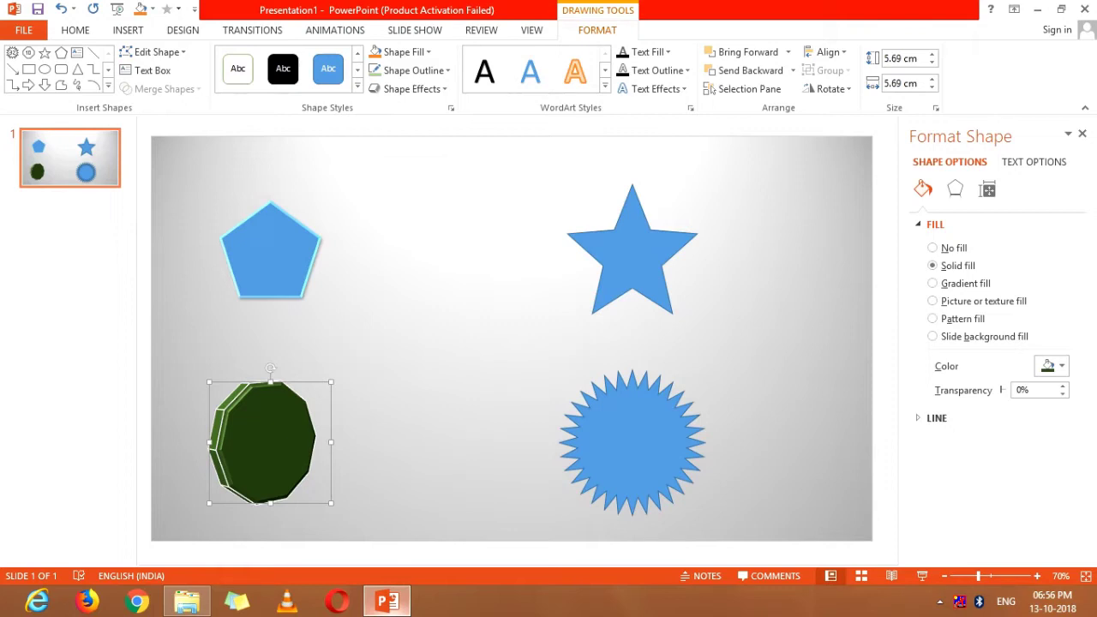
pyautogui.click(632, 249)
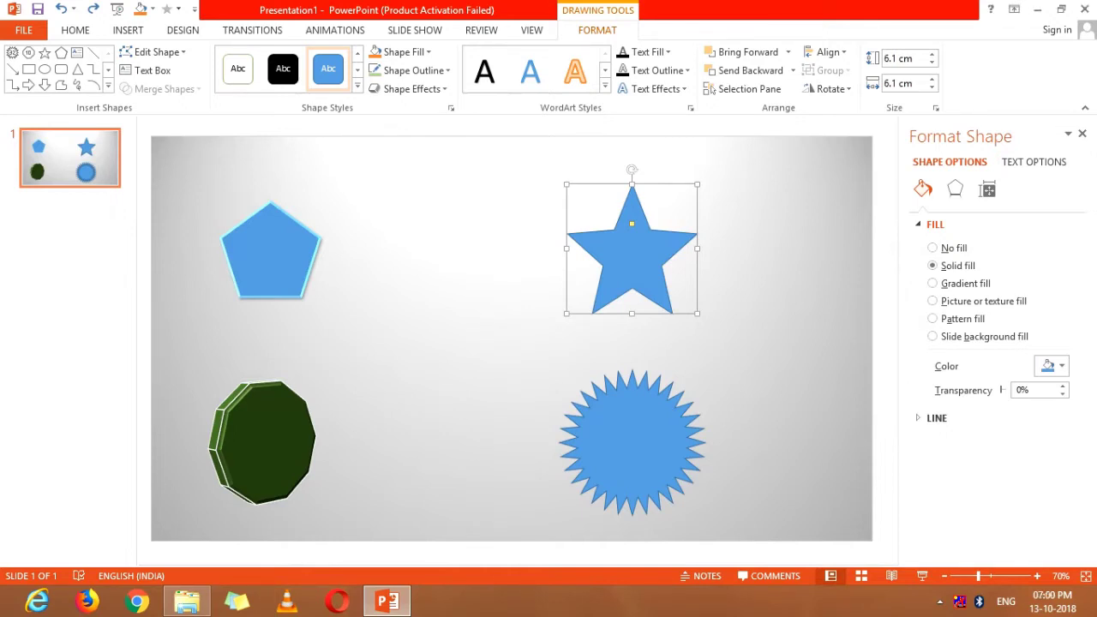
pyautogui.click(270, 249)
# Copy the pentagon's formatting with Ctrl+Shift+C and paste it onto the star with Ctrl+Shift+V.
pyautogui.press('Escape')
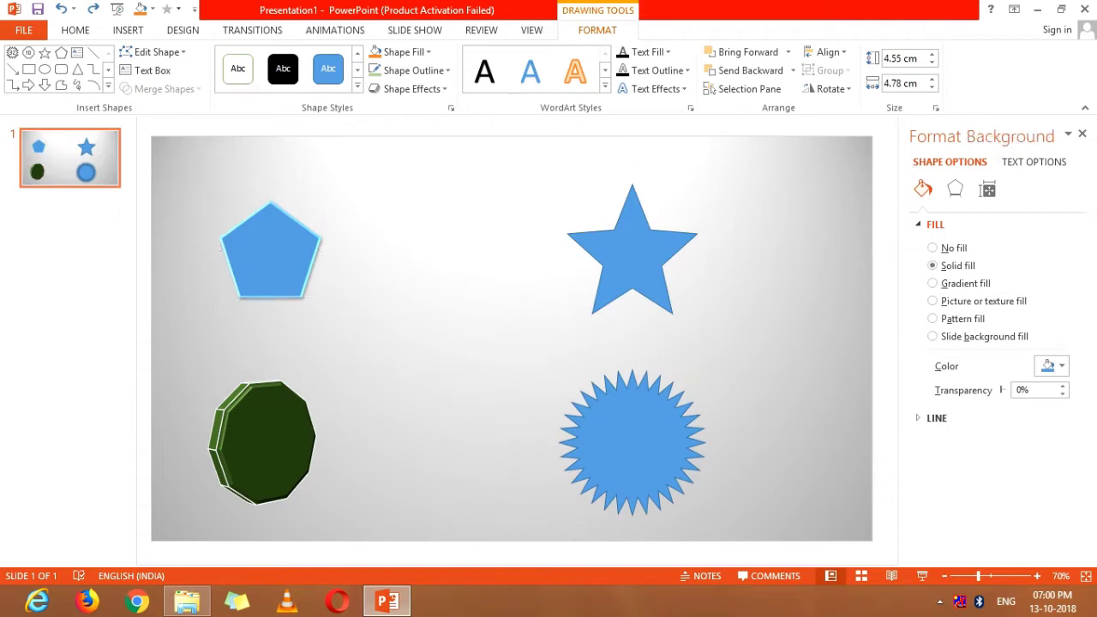
pyautogui.click(632, 248)
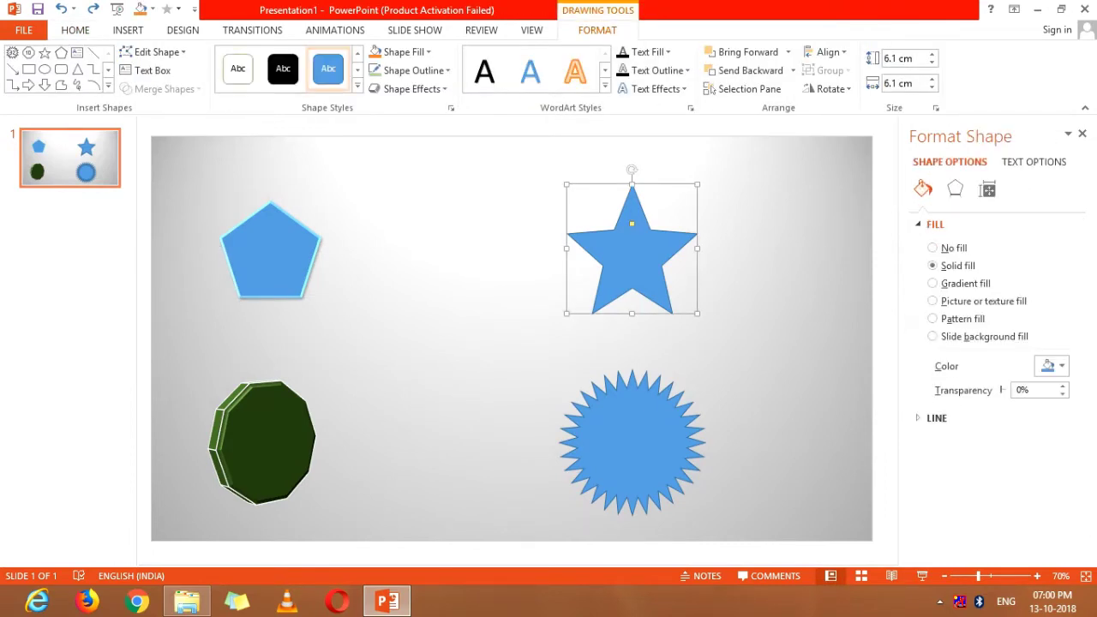
pyautogui.click(270, 248)
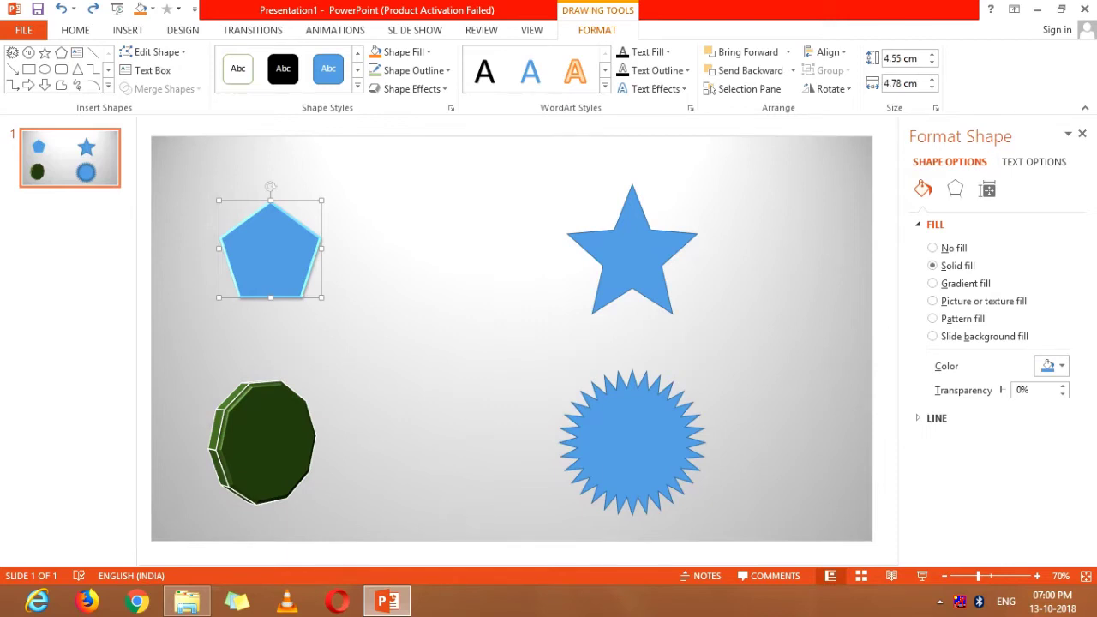
pyautogui.hotkey('ctrl', 'shift', 'c')
pyautogui.click(631, 224)
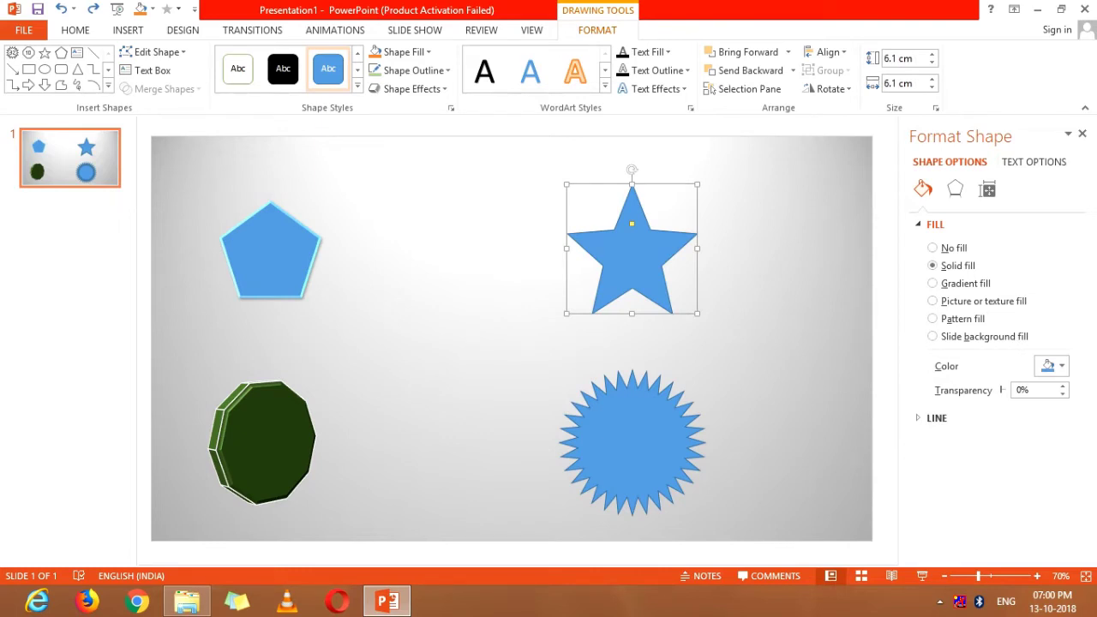
pyautogui.hotkey('ctrl', 'shift', 'v')
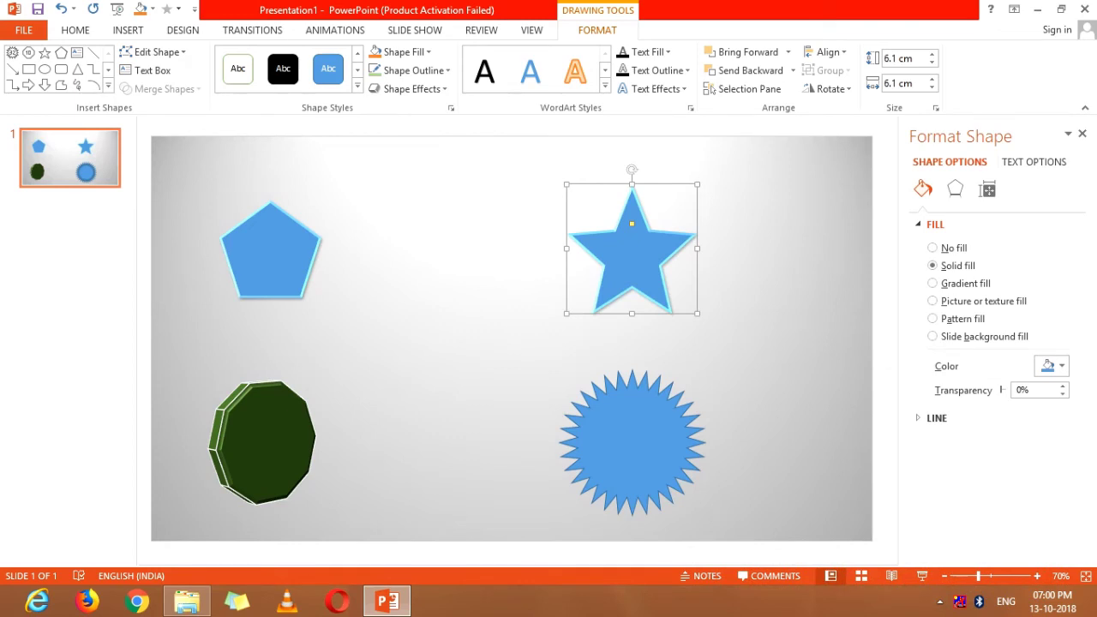
# Copy the green octagon's formatting with Ctrl+Shift+C, then select the starburst as the target.
pyautogui.click(75, 30)
pyautogui.click(632, 441)
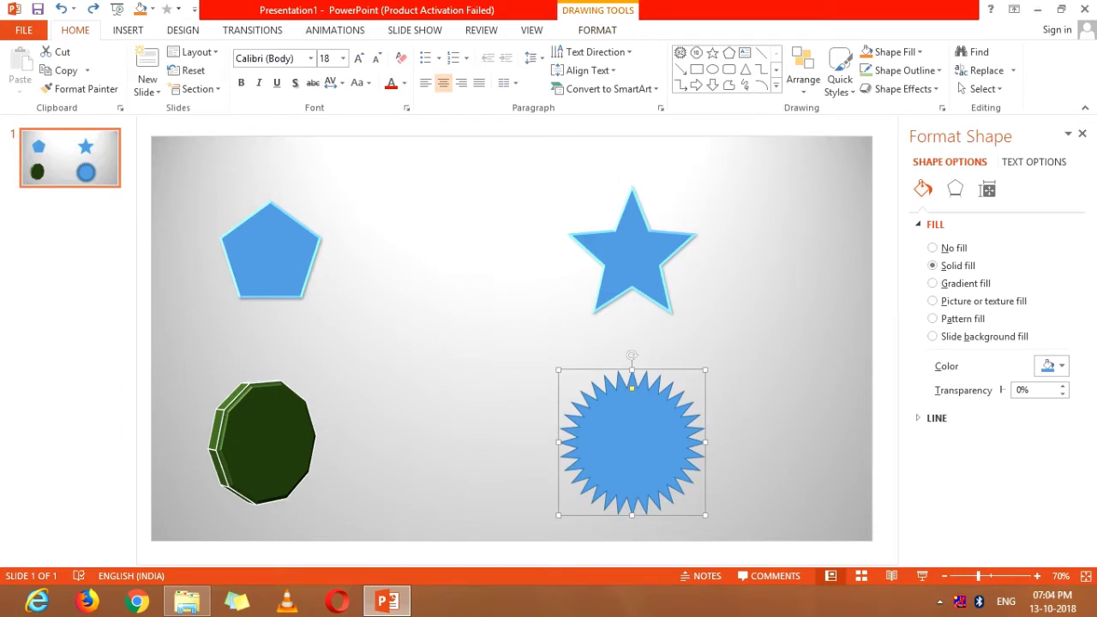
pyautogui.press('Escape')
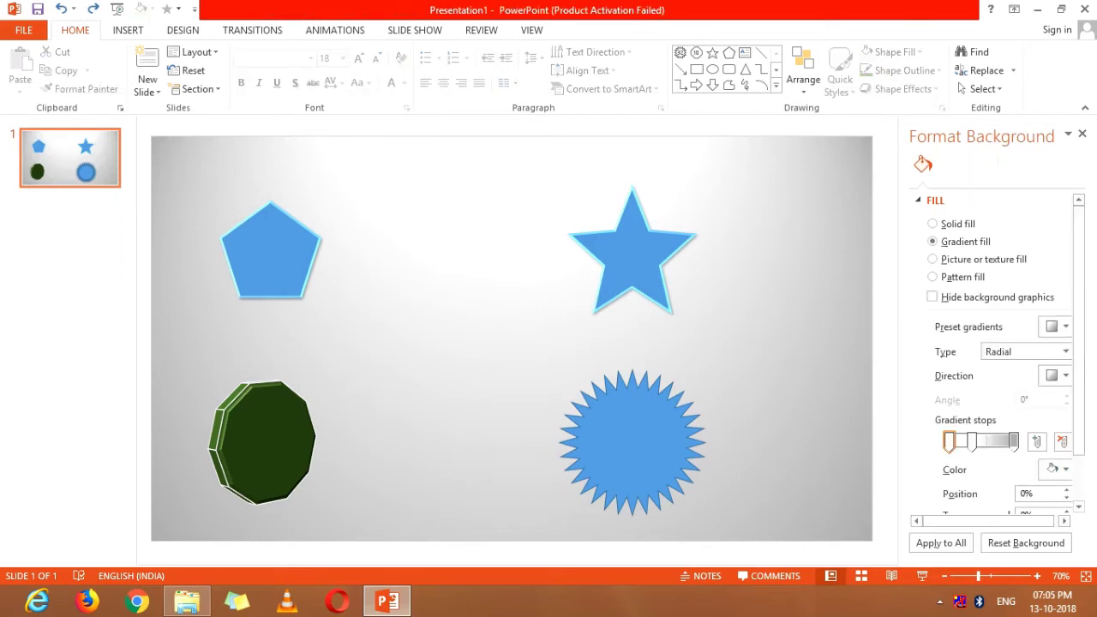
pyautogui.click(263, 441)
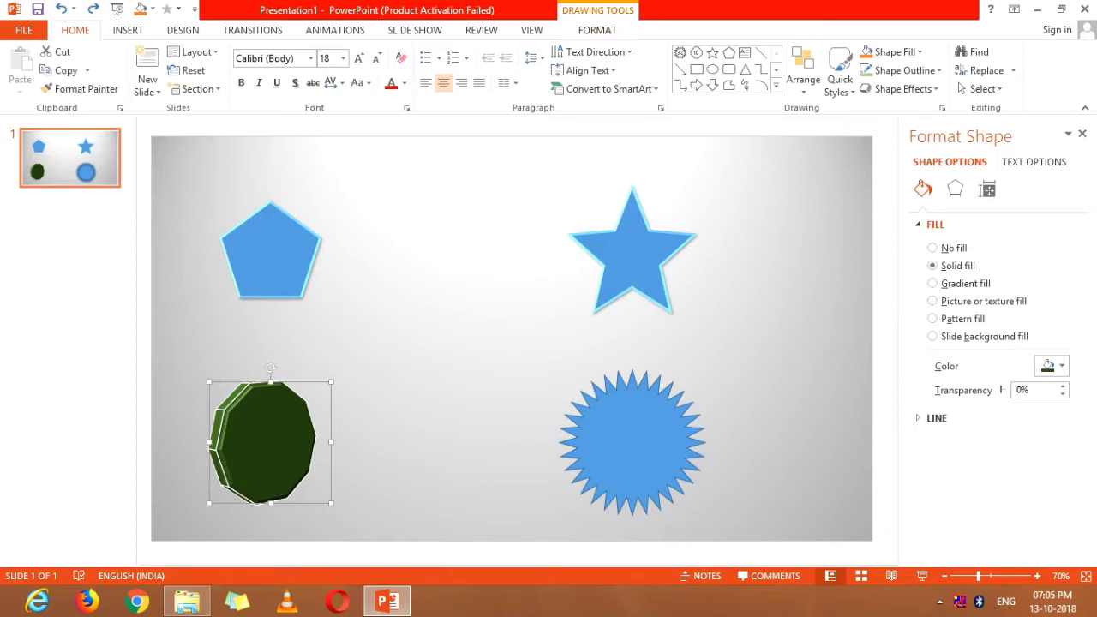
pyautogui.press('Escape')
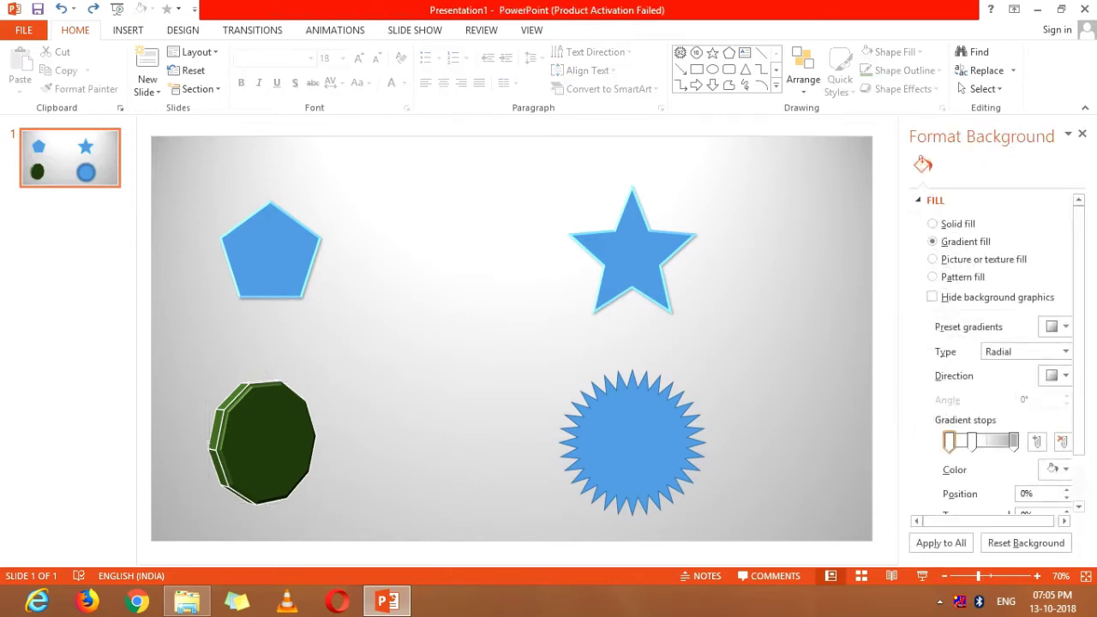
pyautogui.click(262, 441)
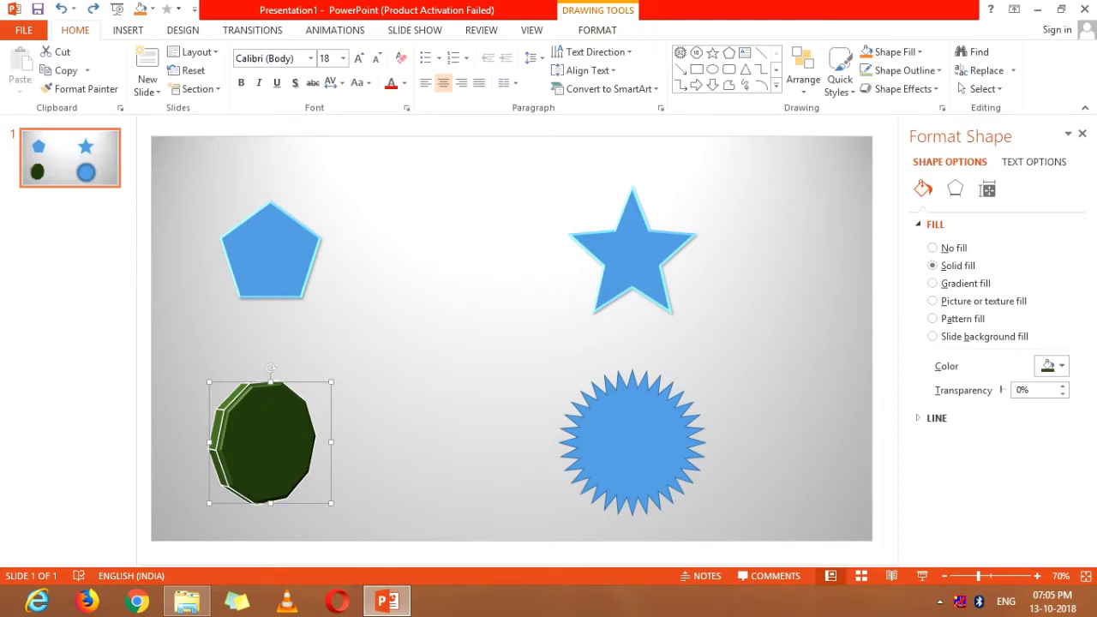
pyautogui.hotkey('ctrl', 'shift', 'c')
pyautogui.click(632, 442)
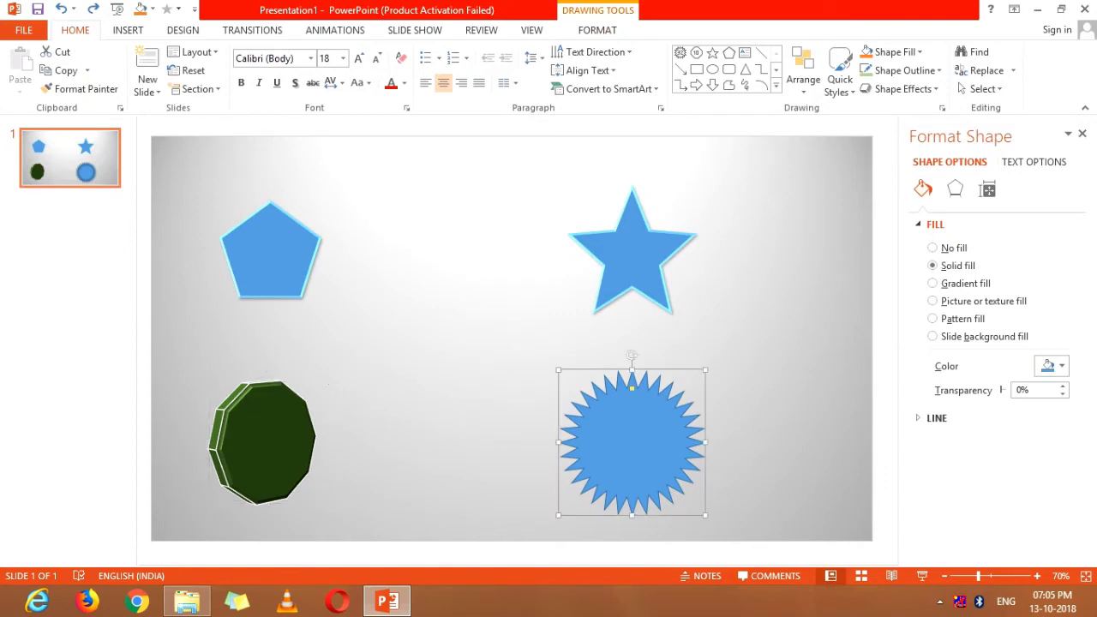
# Paste the octagon's formatting onto the selected starburst with Ctrl+Shift+V.
pyautogui.hotkey('ctrl', 'shift', 'v')
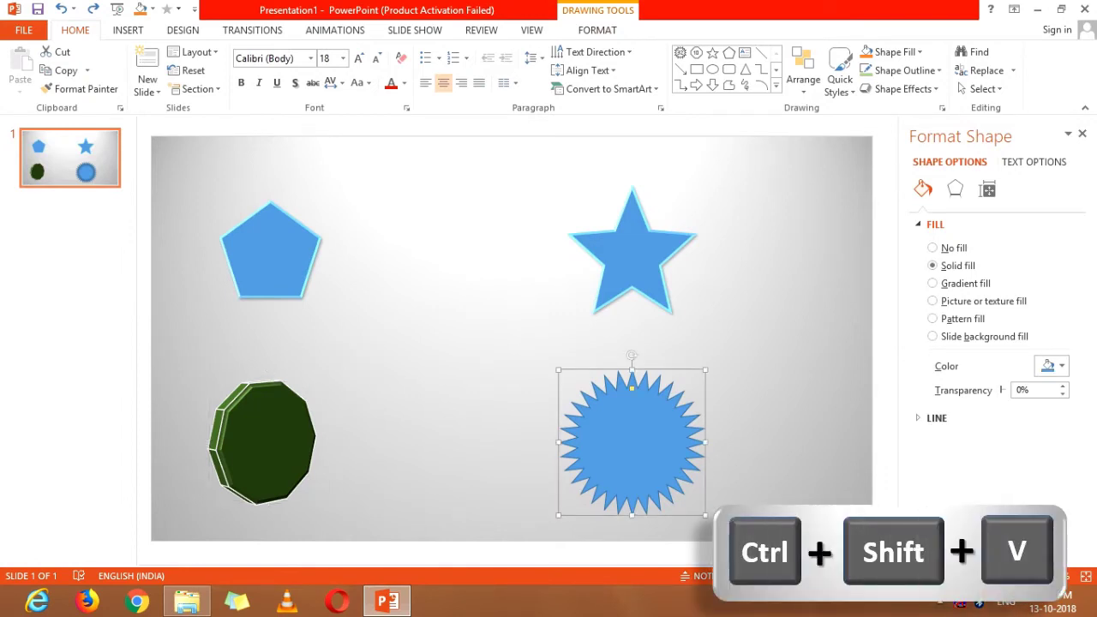